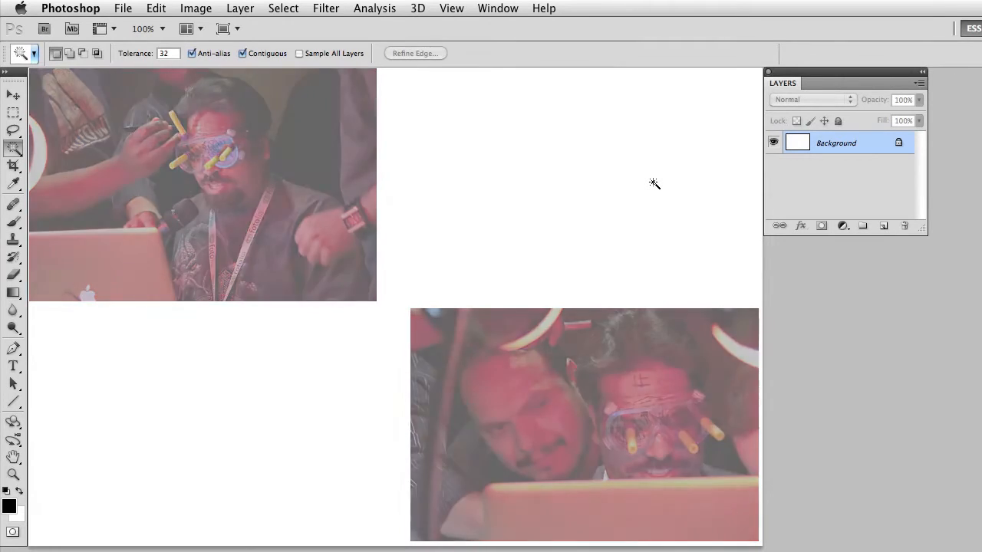
# - Select the woman by selecting the white background at tolerance 32, inverting the selection, and cleaning up its sleeve area with Quick Selection
pyautogui.press('super+v')
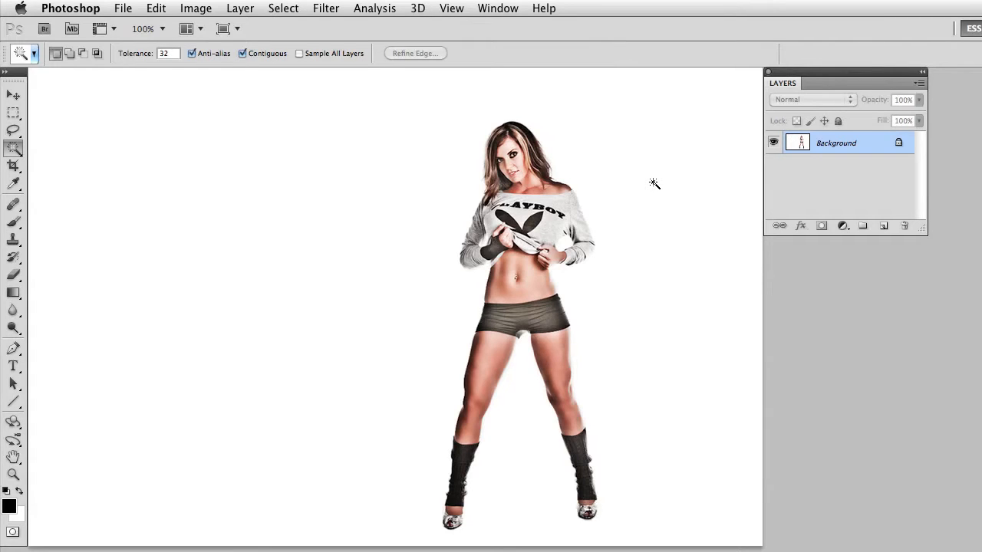
pyautogui.click(653, 184)
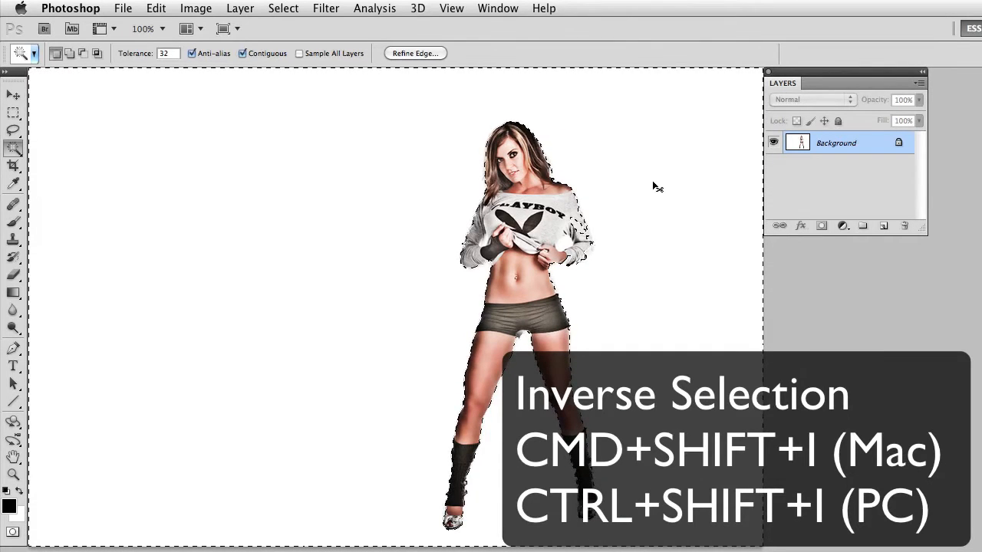
pyautogui.press('super+shift+i')
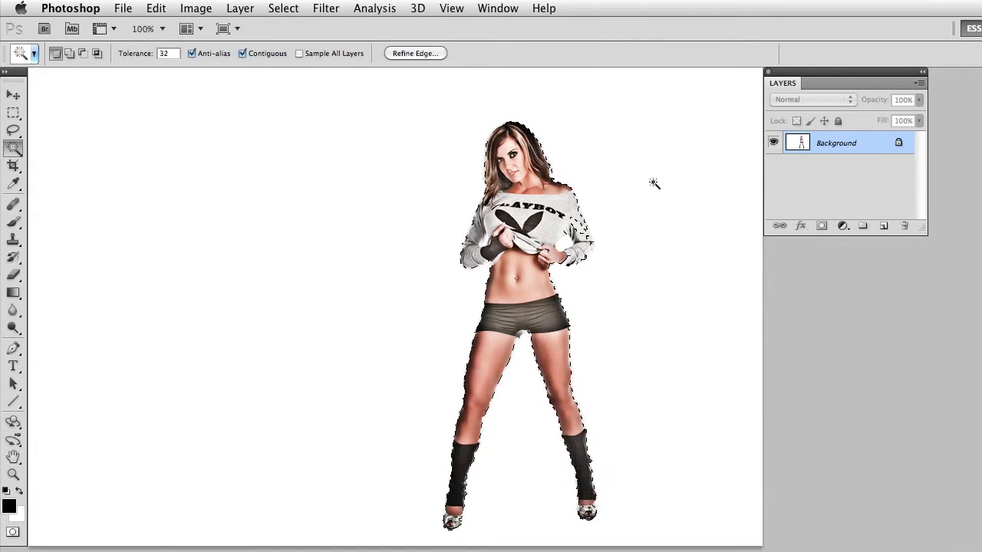
pyautogui.hotkey('shift', 'w')
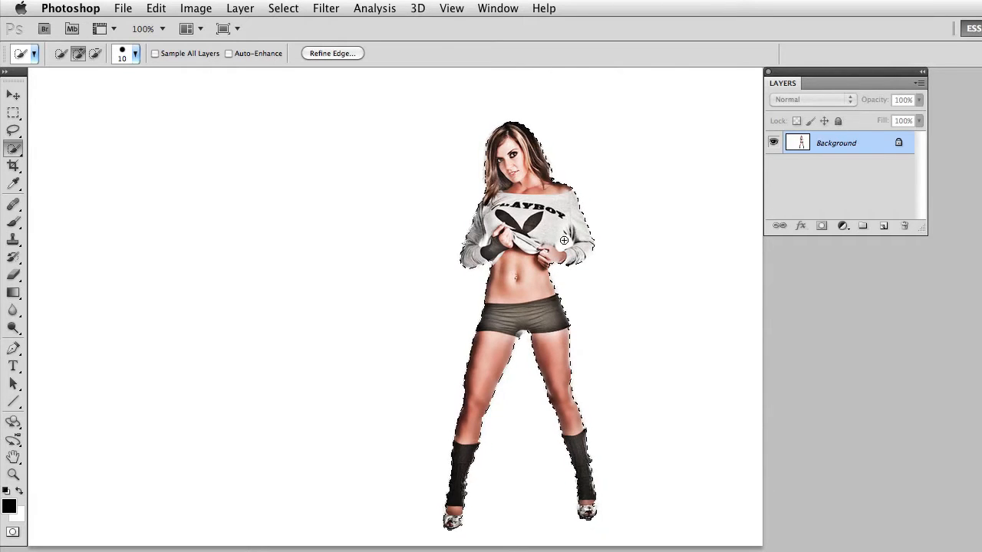
pyautogui.press('alt')
# - Refine the selection edge with Smooth 14 and Shift Edge -40%, and output the figure to a new layer
pyautogui.click(334, 53)
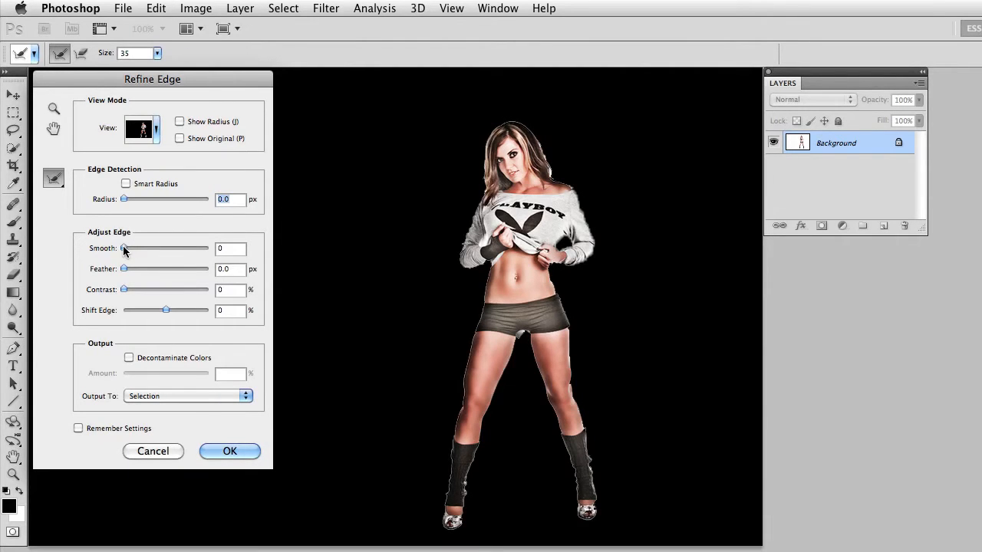
pyautogui.moveTo(124, 249); pyautogui.dragTo(134, 250)
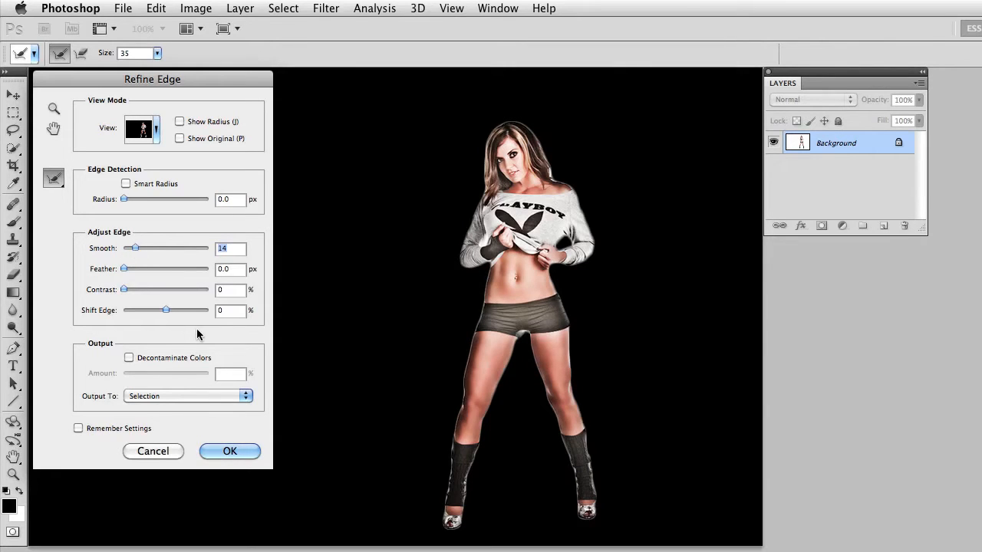
pyautogui.moveTo(163, 308); pyautogui.dragTo(149, 310)
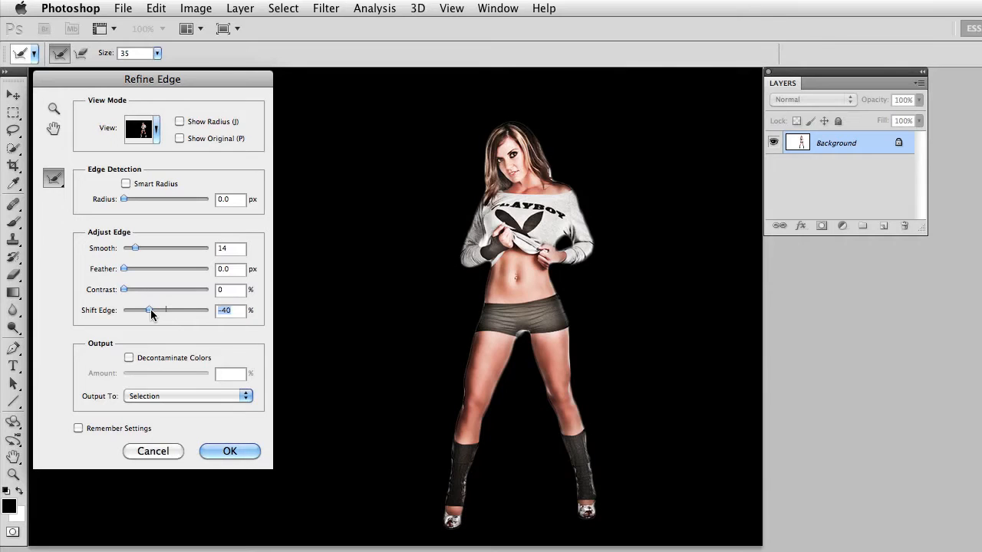
pyautogui.click(166, 395)
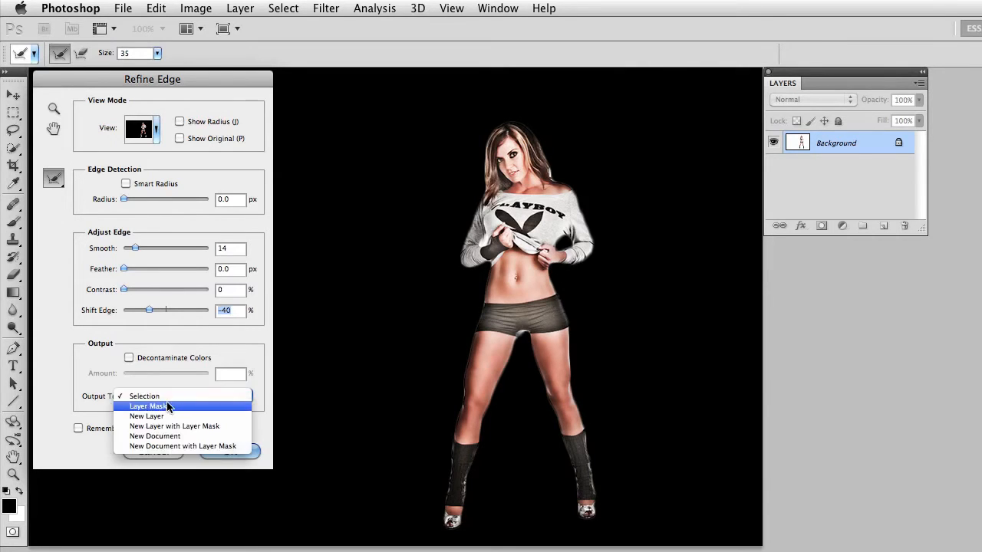
pyautogui.click(168, 417)
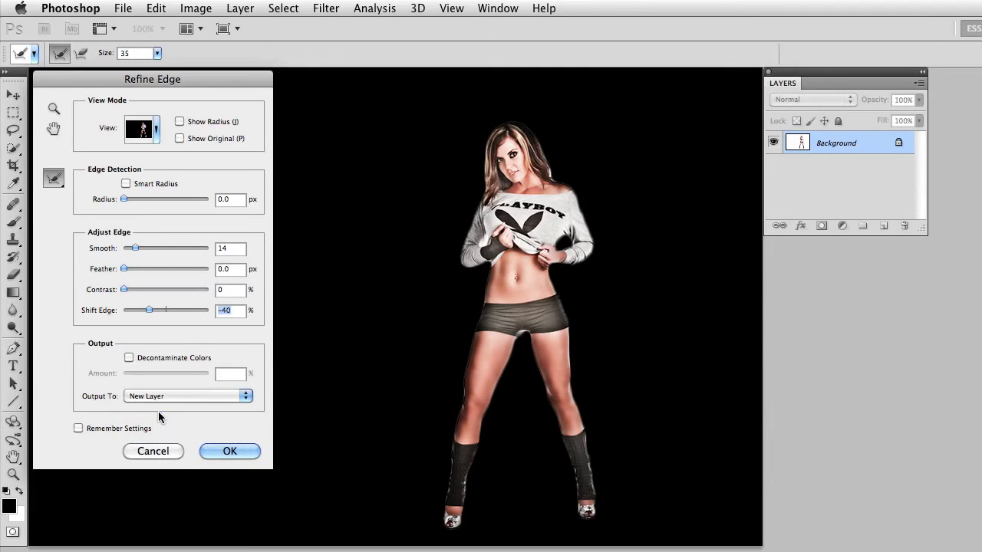
pyautogui.click(232, 454)
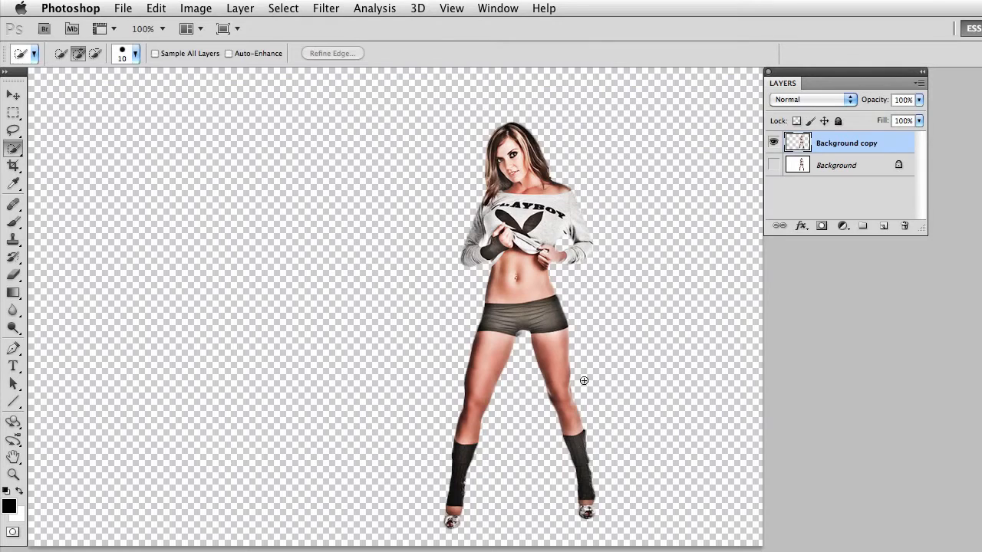
# - Compare the cut-out with and without the Background layer, leaving the Background layer visible
pyautogui.click(773, 165)
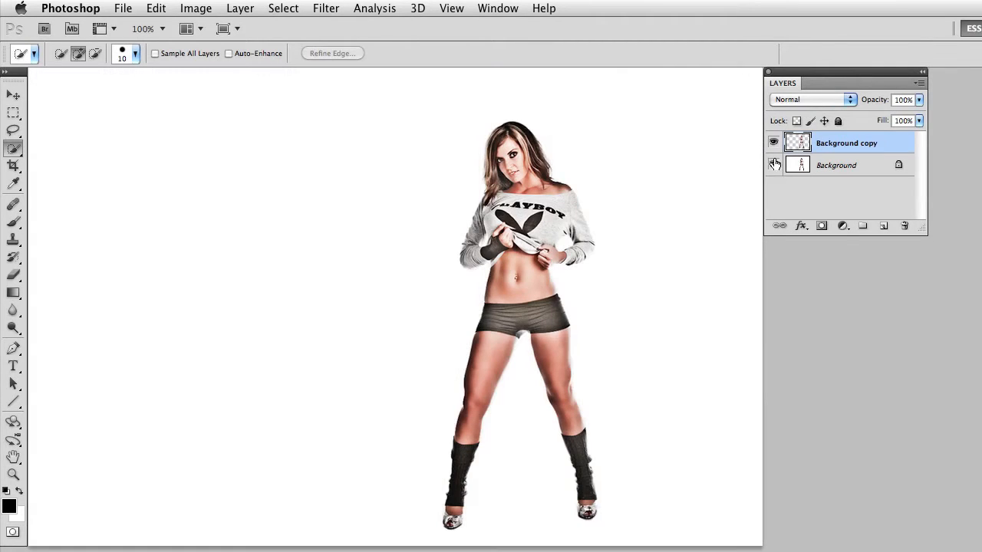
pyautogui.click(774, 165)
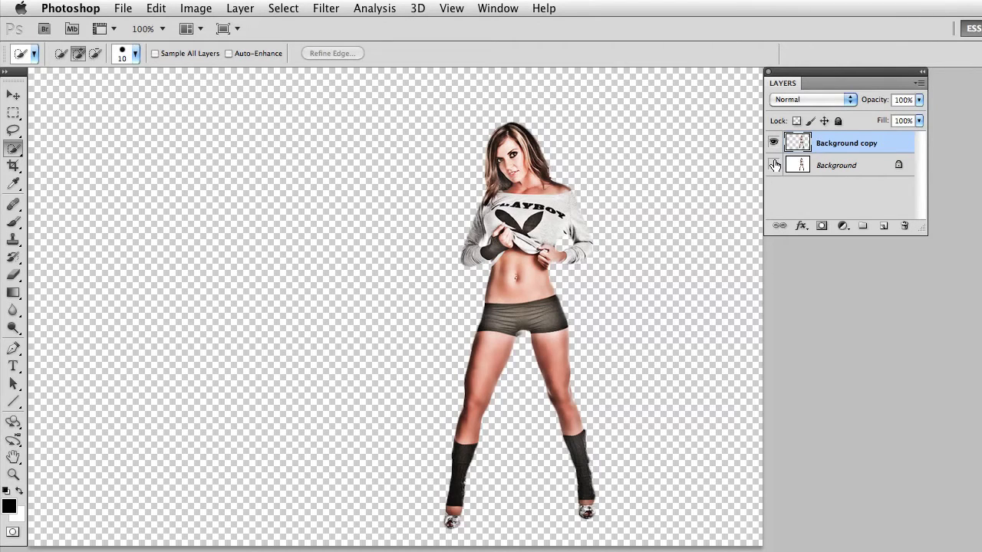
pyautogui.click(773, 165)
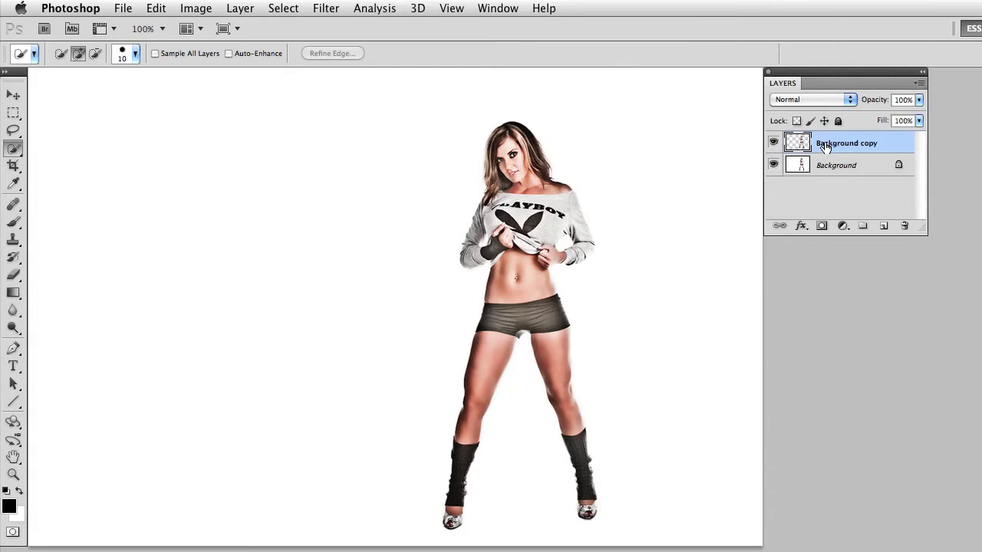
# - Add a drop shadow to the cut-out figure with 100% opacity, angle -178°, distance 60 px and size 10 px
pyautogui.click(800, 226)
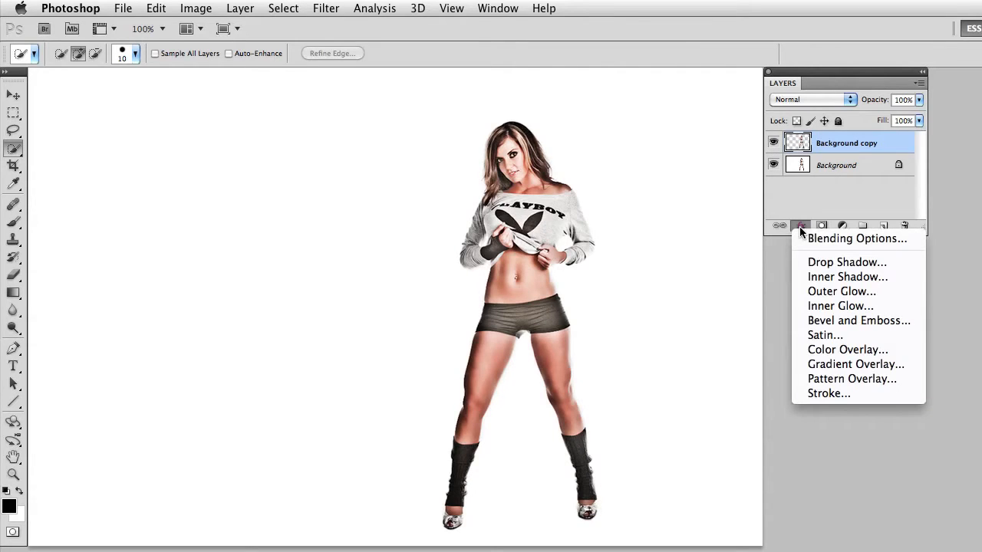
pyautogui.click(813, 263)
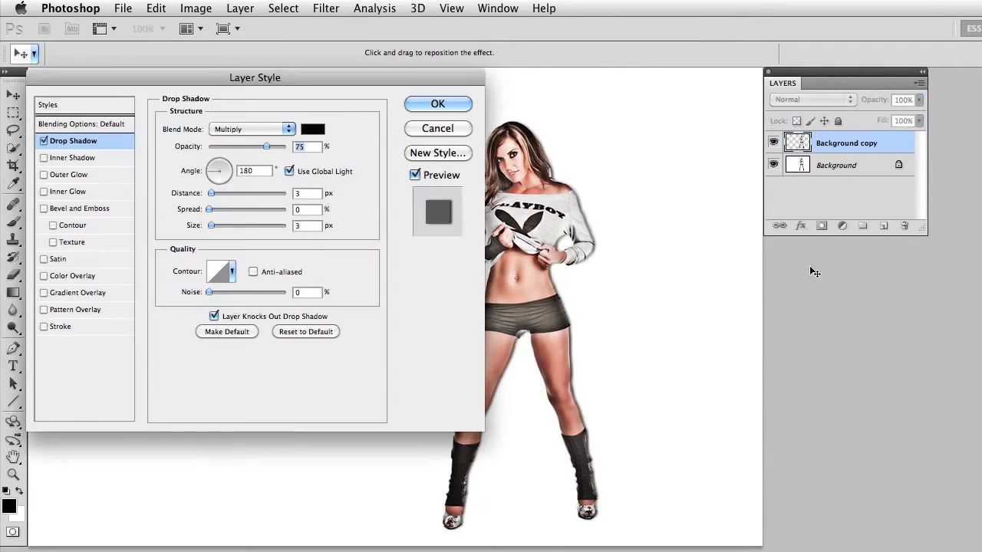
pyautogui.moveTo(267, 147); pyautogui.dragTo(301, 154)
pyautogui.moveTo(560, 210); pyautogui.dragTo(612, 209)
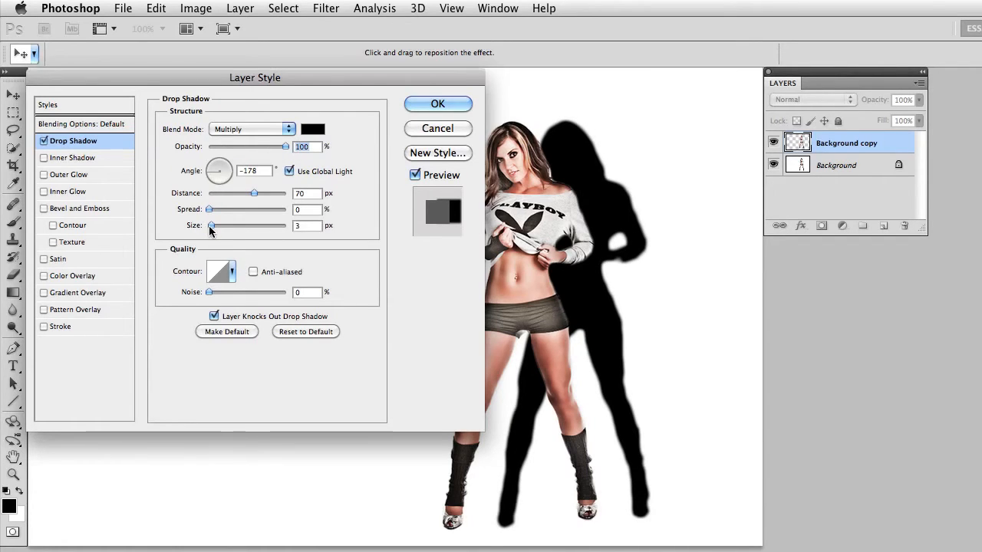
pyautogui.moveTo(209, 231); pyautogui.dragTo(217, 232)
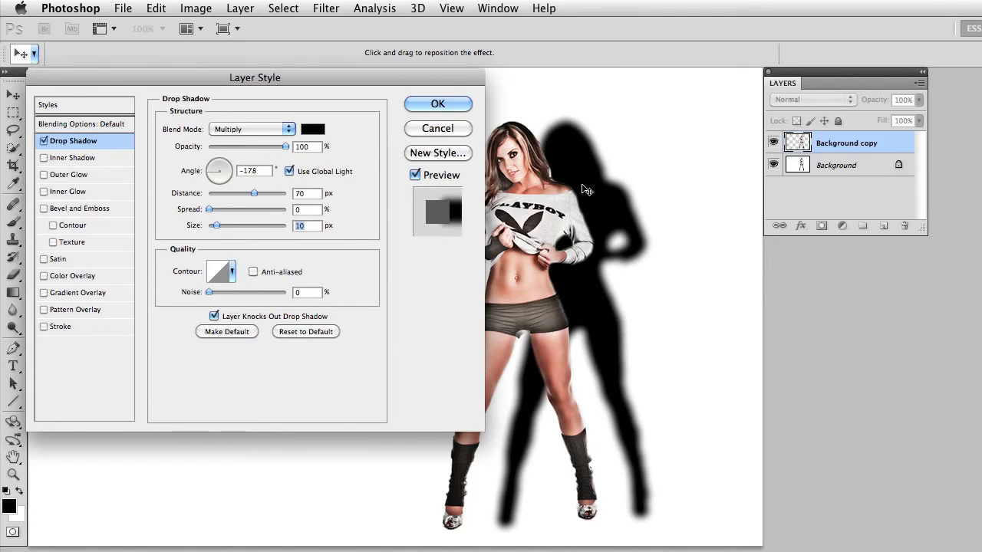
pyautogui.moveTo(587, 190)
pyautogui.mouseDown()
pyautogui.moveTo(605, 151)
pyautogui.moveTo(637, 187)
pyautogui.moveTo(585, 190)
pyautogui.moveTo(595, 173)
pyautogui.moveTo(606, 184)
pyautogui.moveTo(583, 182)
pyautogui.mouseUp()
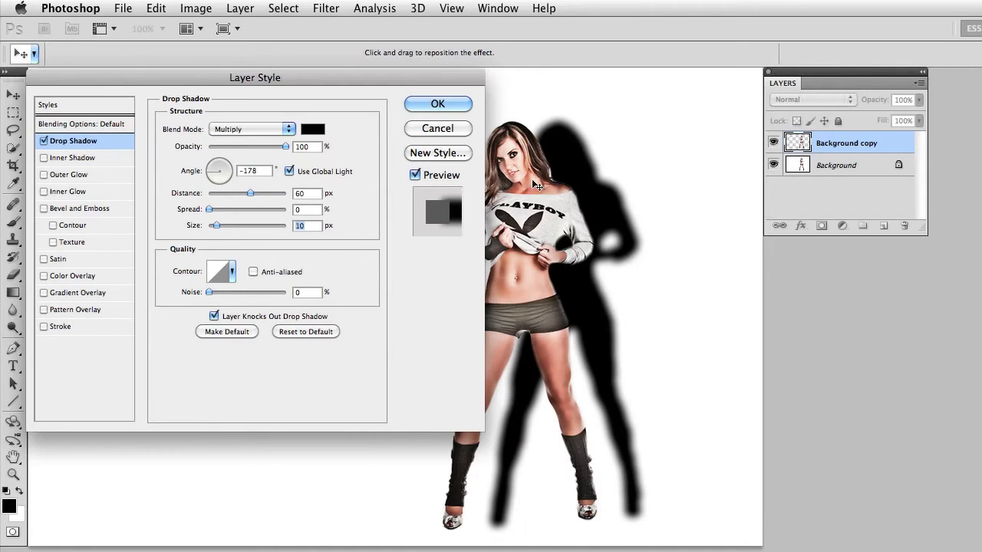
pyautogui.click(434, 104)
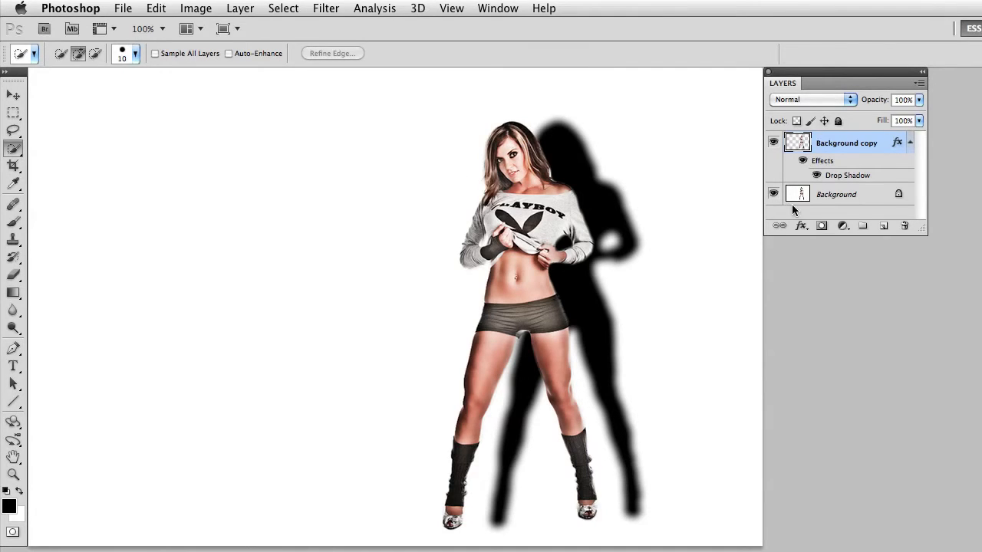
# - Convert the figure's drop shadow effect into a separate layer, accepting the warning
pyautogui.rightClick(829, 179)
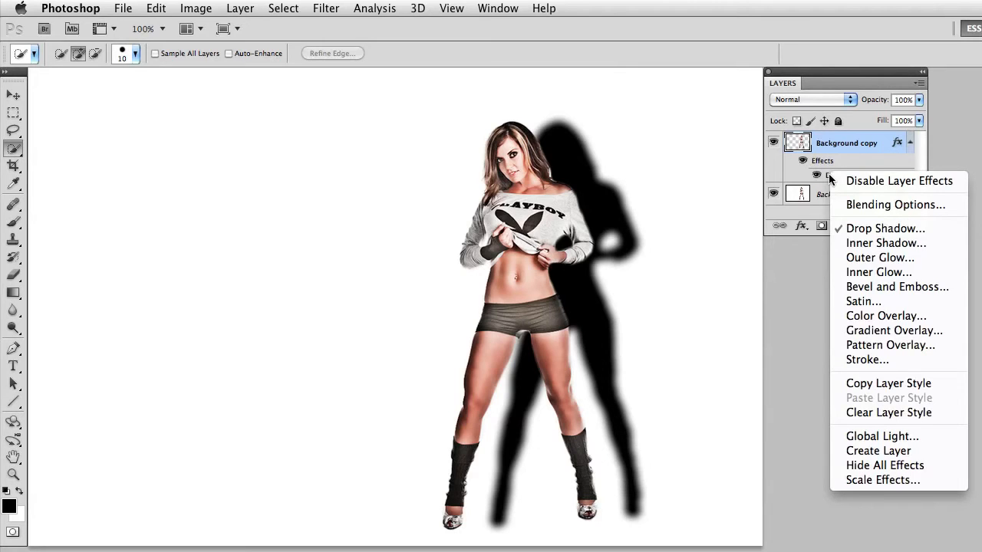
pyautogui.click(894, 453)
pyautogui.moveTo(766, 198); pyautogui.dragTo(377, 127)
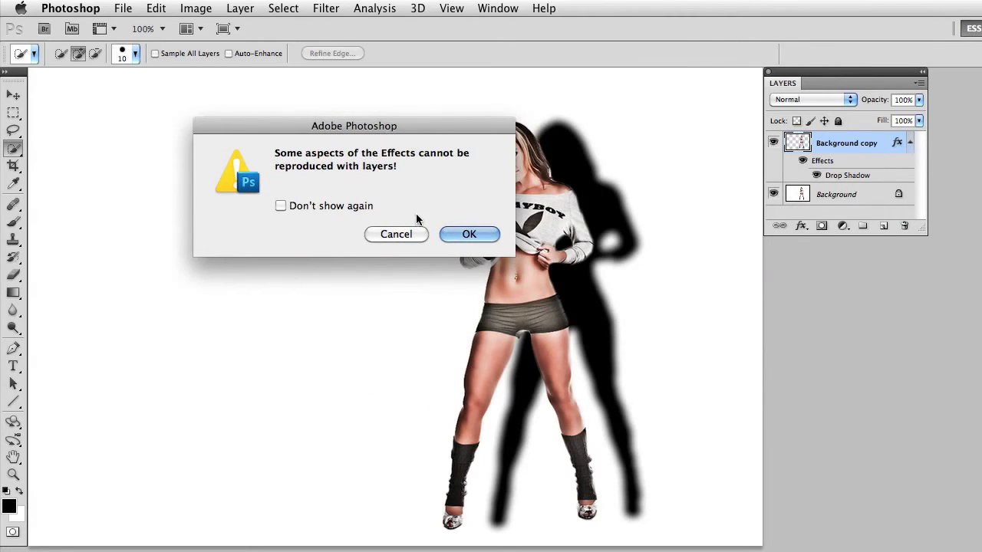
pyautogui.click(458, 234)
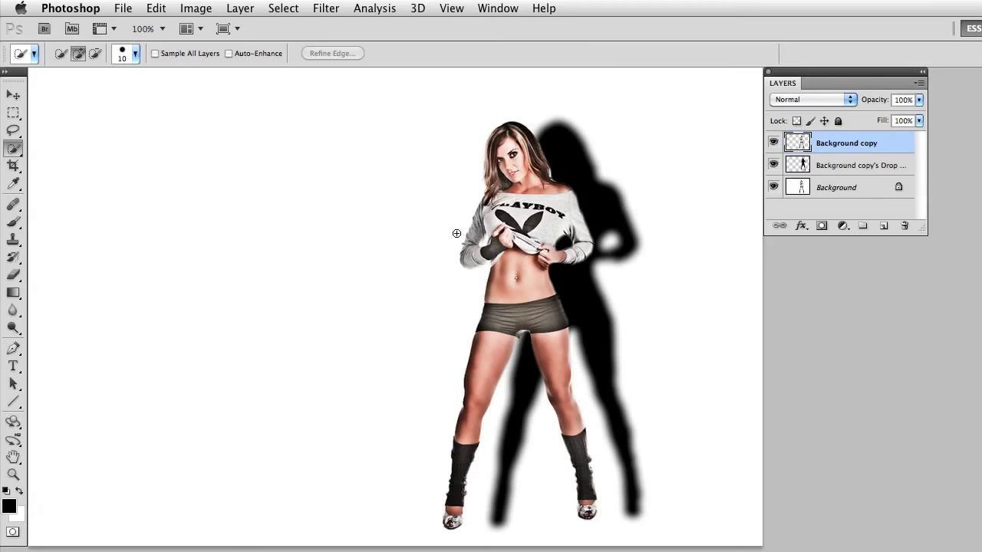
# - Select the separated shadow layer and toggle the cut-out figure's visibility to inspect the full shadow
pyautogui.click(827, 166)
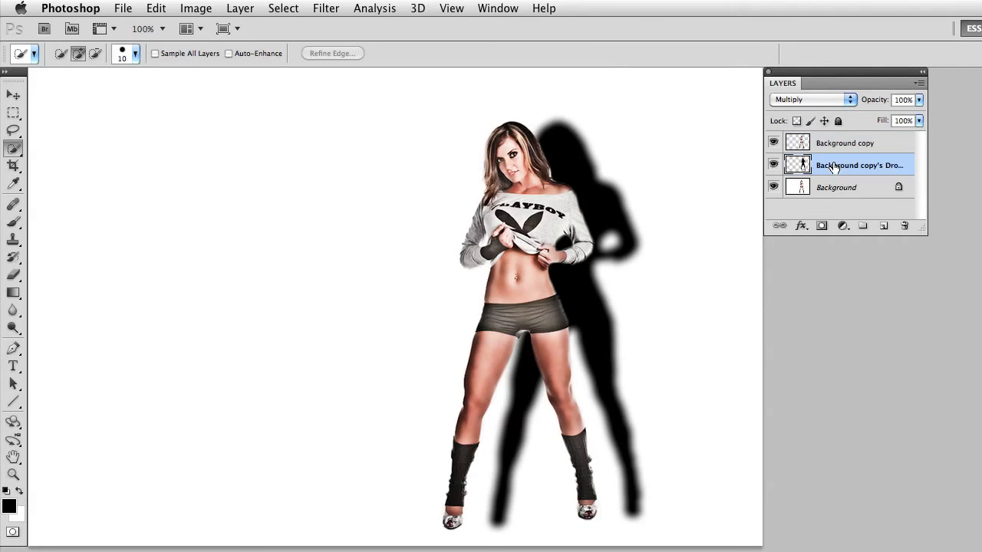
pyautogui.click(774, 143)
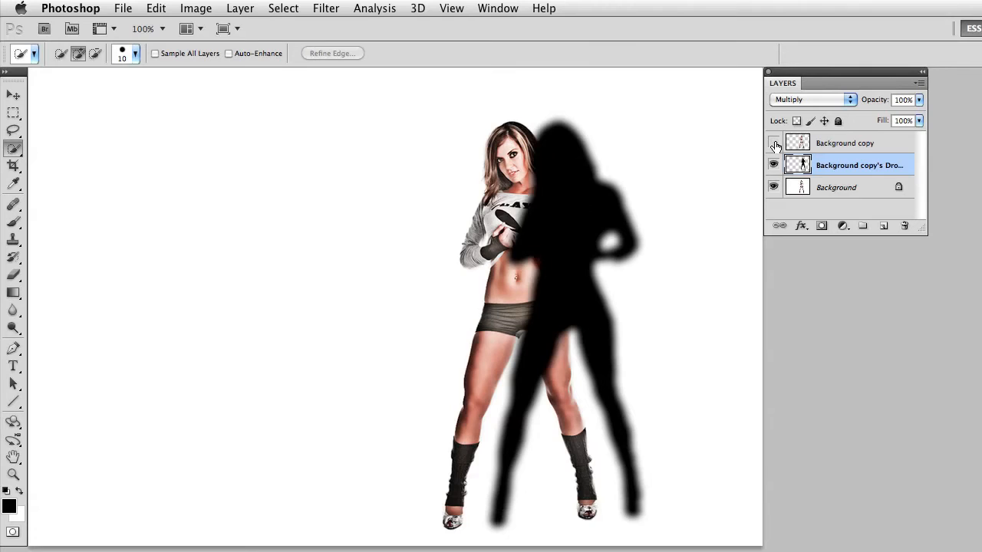
pyautogui.click(774, 144)
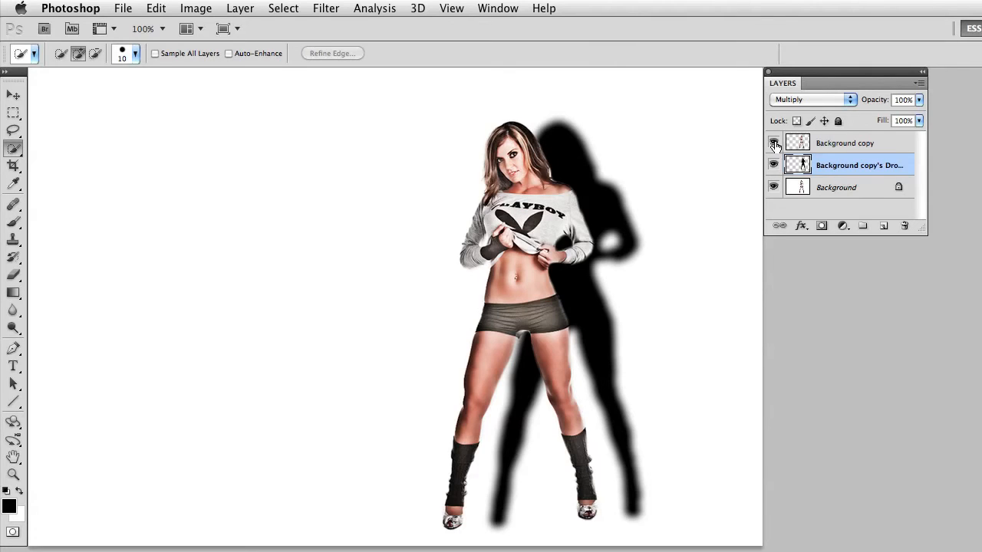
pyautogui.click(774, 143)
pyautogui.click(774, 143)
# - Move the shadow left directly behind the figure so their feet align, with Free Transform active on the shadow
pyautogui.press('v')
pyautogui.moveTo(614, 213); pyautogui.dragTo(592, 212)
pyautogui.click(157, 8)
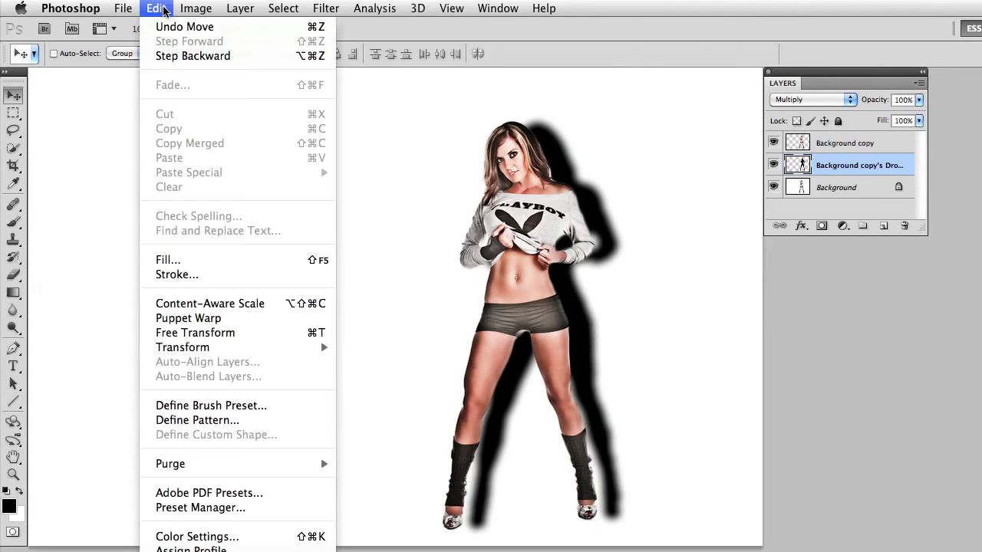
pyautogui.click(216, 335)
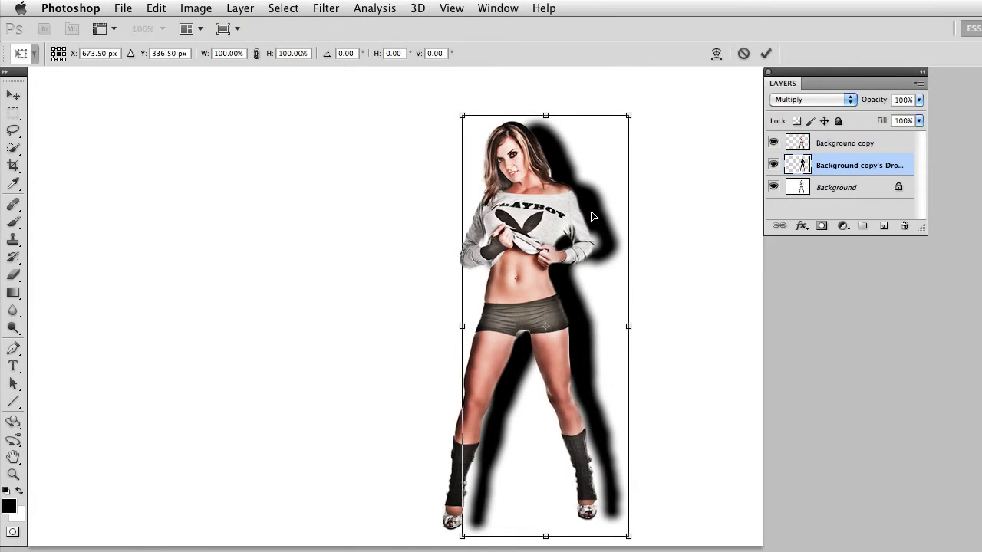
pyautogui.moveTo(593, 216); pyautogui.dragTo(574, 215)
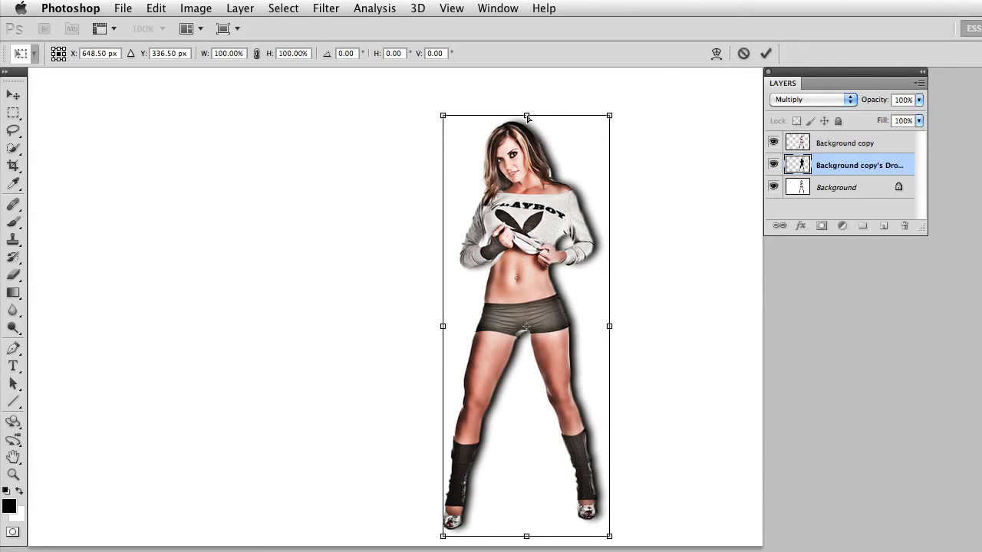
# - Distort the shadow toward the lower left to about 114% width, 32% height and 70° skew, anchored at the feet, and set its opacity to 50%
pyautogui.moveTo(528, 117); pyautogui.dragTo(319, 325)
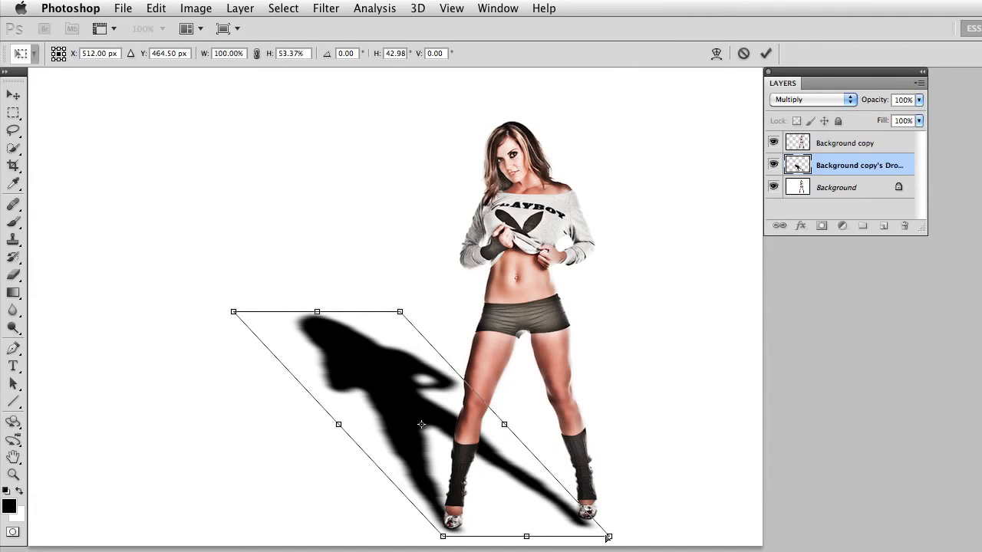
pyautogui.moveTo(610, 537); pyautogui.dragTo(615, 524)
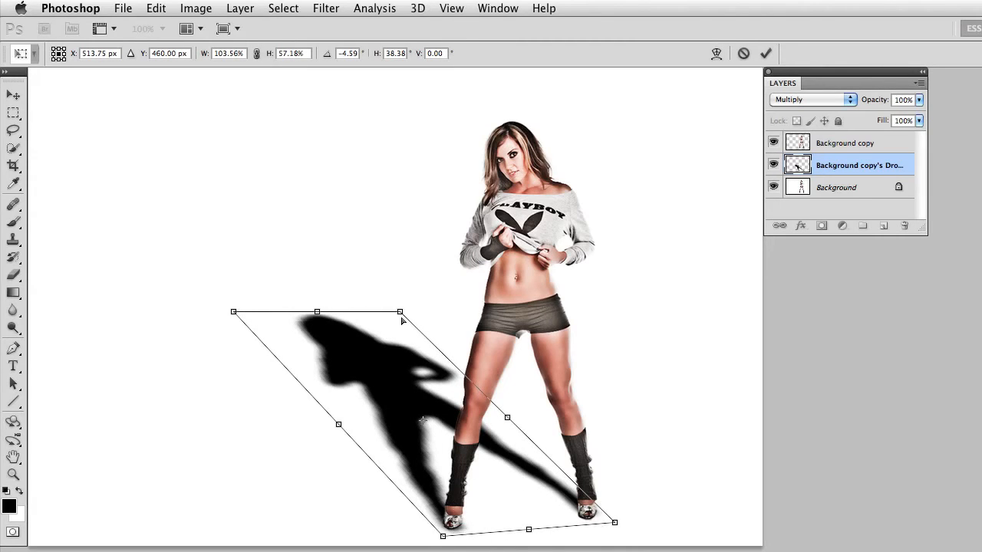
pyautogui.moveTo(401, 312); pyautogui.dragTo(424, 301)
pyautogui.moveTo(328, 307); pyautogui.dragTo(160, 413)
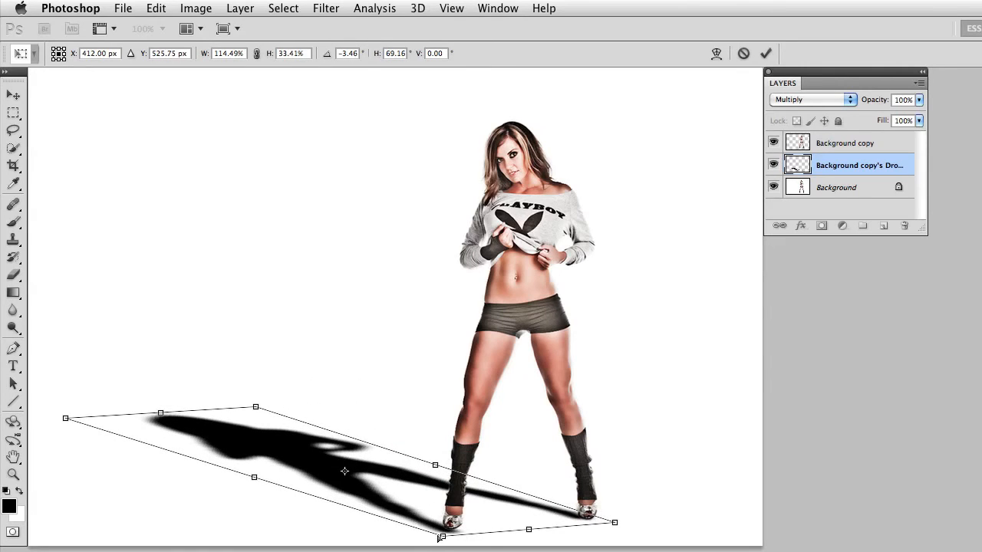
pyautogui.moveTo(442, 532); pyautogui.dragTo(448, 530)
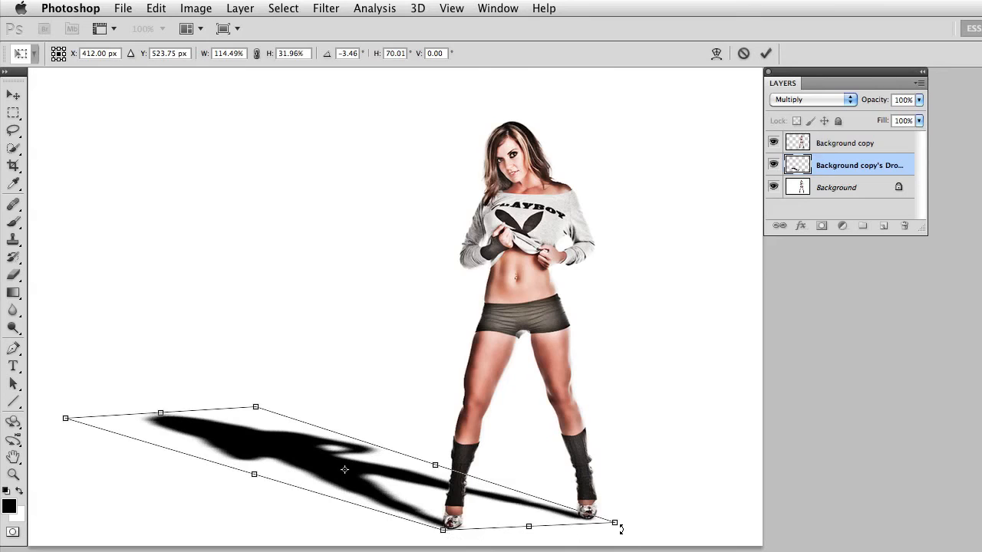
pyautogui.moveTo(614, 524); pyautogui.dragTo(617, 520)
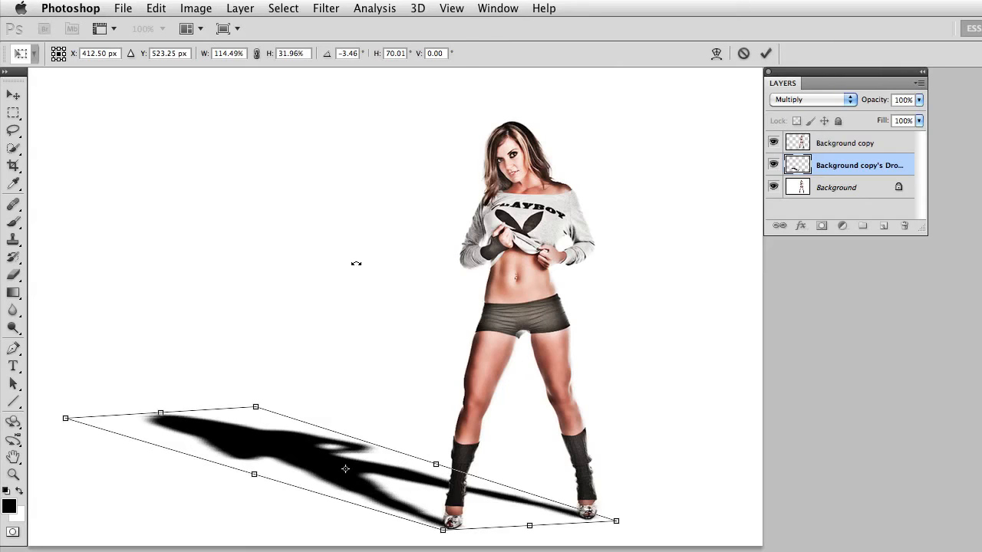
pyautogui.press('Return')
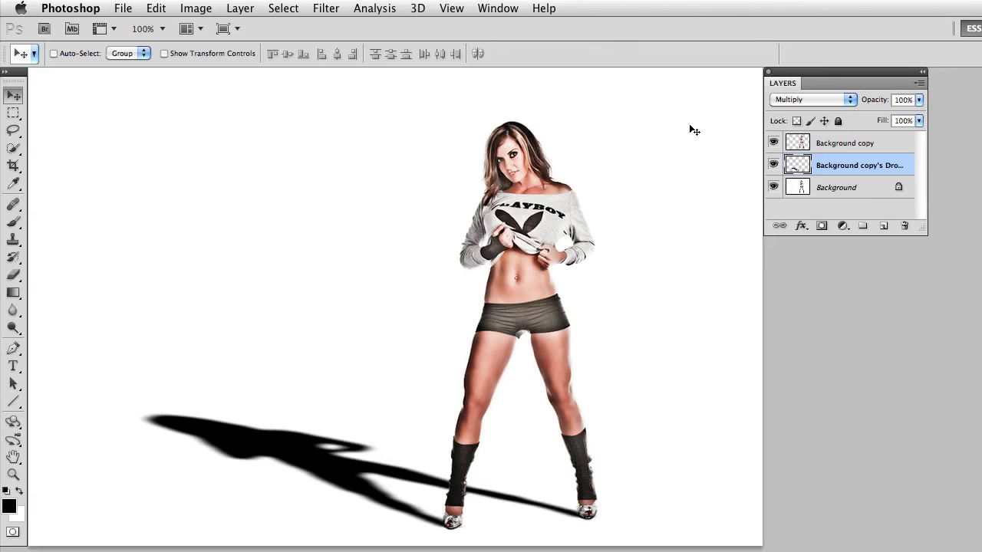
pyautogui.press('5')
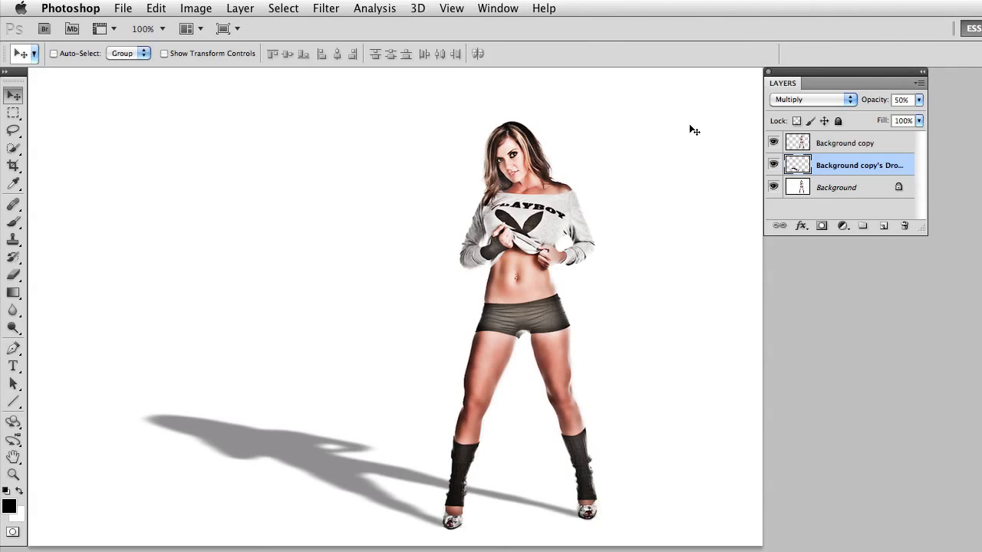